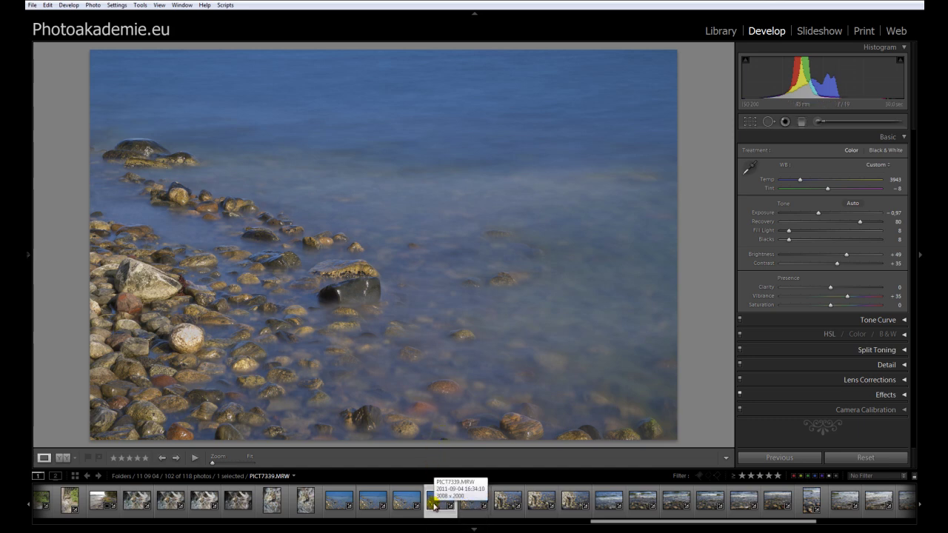
Send PICT7339.MRW to Topaz ProPhoto as a 16-bit ProPhoto RGB TIFF copy with Lightroom adjustments, stacked with the original
{"action": "right_click", "coordinate": [436, 504]}
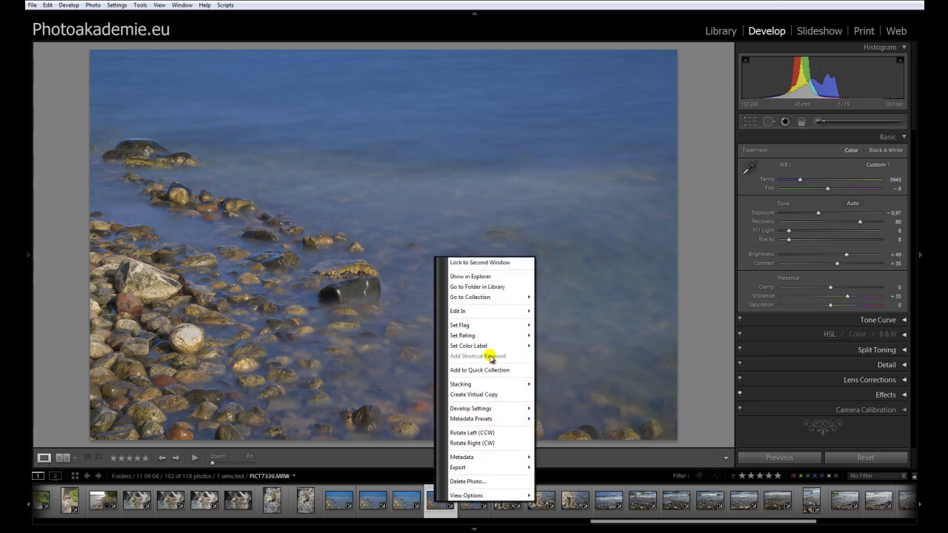
{"action": "mouse_move", "coordinate": [474, 315]}
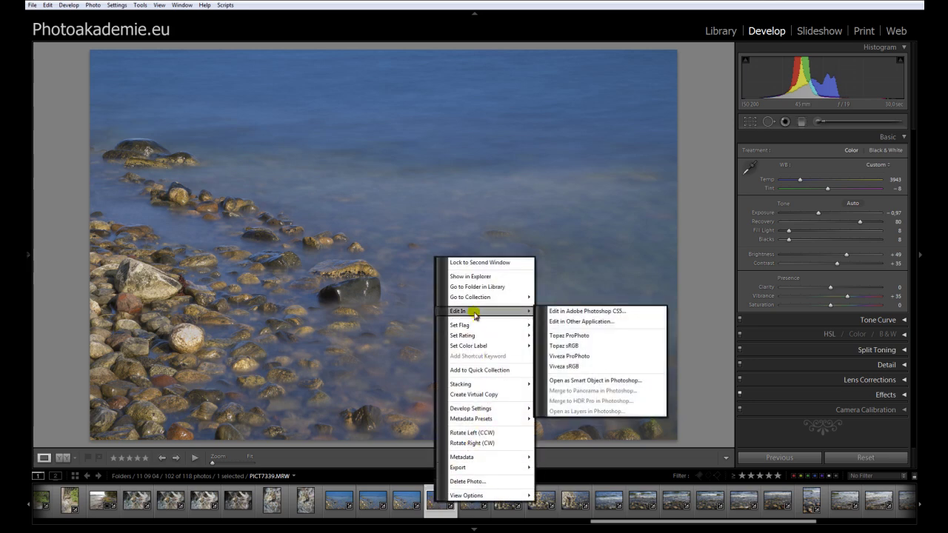
{"action": "left_click", "coordinate": [576, 337]}
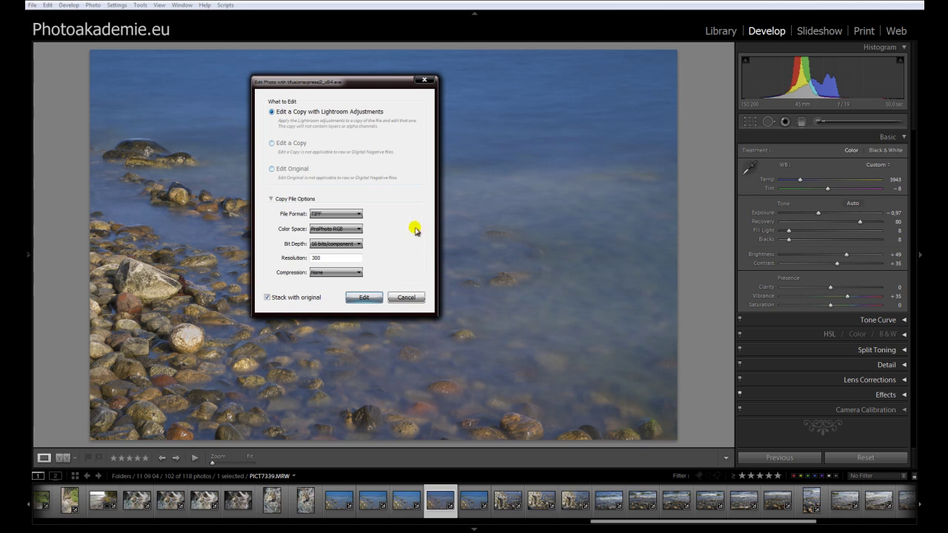
{"action": "left_click", "coordinate": [363, 298]}
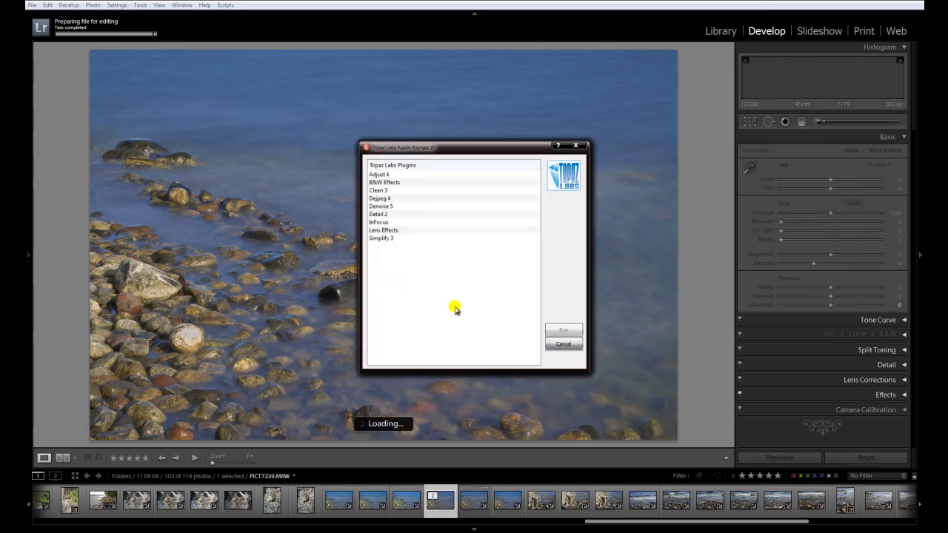
Run the B&W Effects plugin on the copy and apply the Mertin 1 preset from the Traditional Collection
{"action": "left_click", "coordinate": [413, 207]}
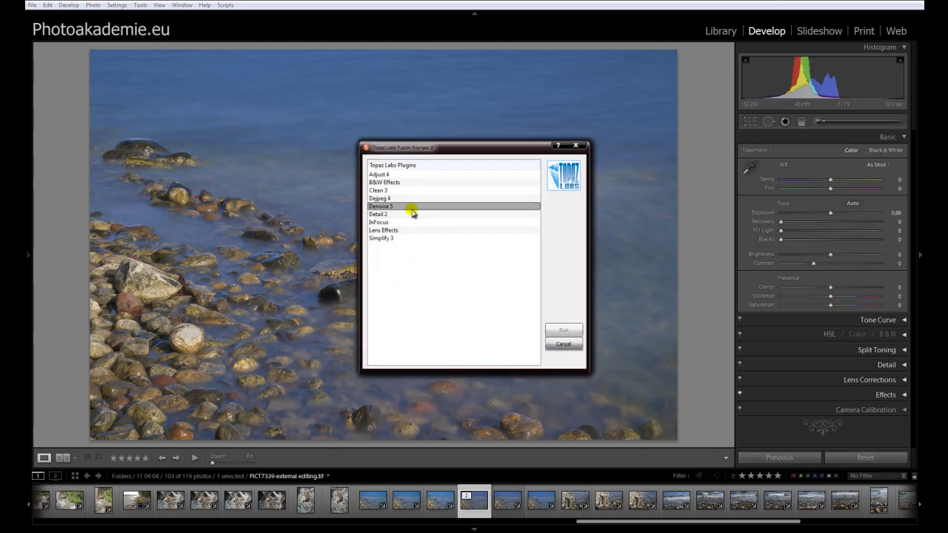
{"action": "left_click", "coordinate": [388, 183]}
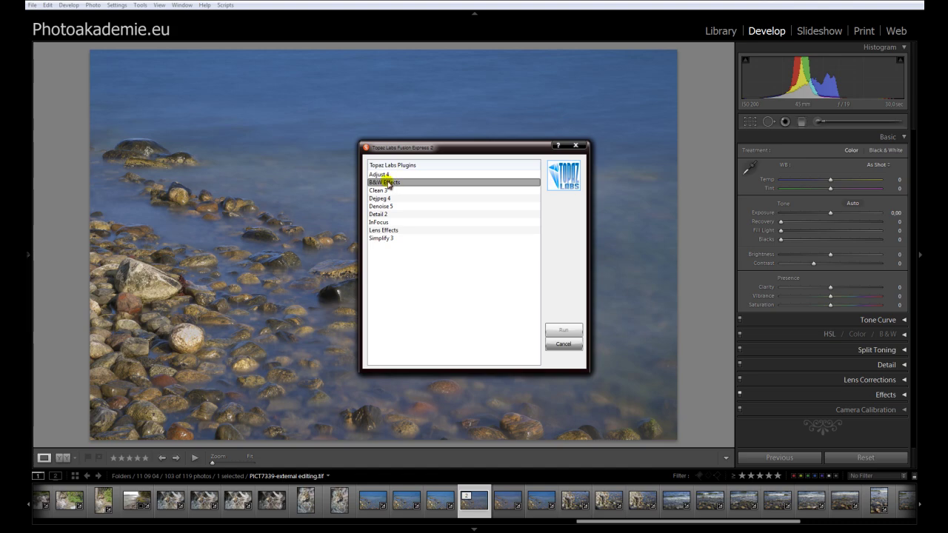
{"action": "left_click", "coordinate": [561, 329]}
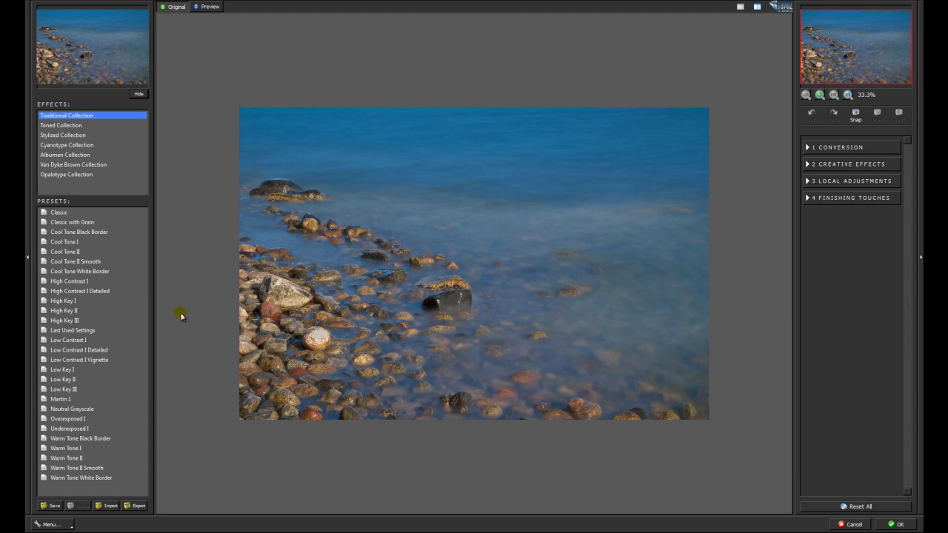
{"action": "left_click", "coordinate": [63, 400]}
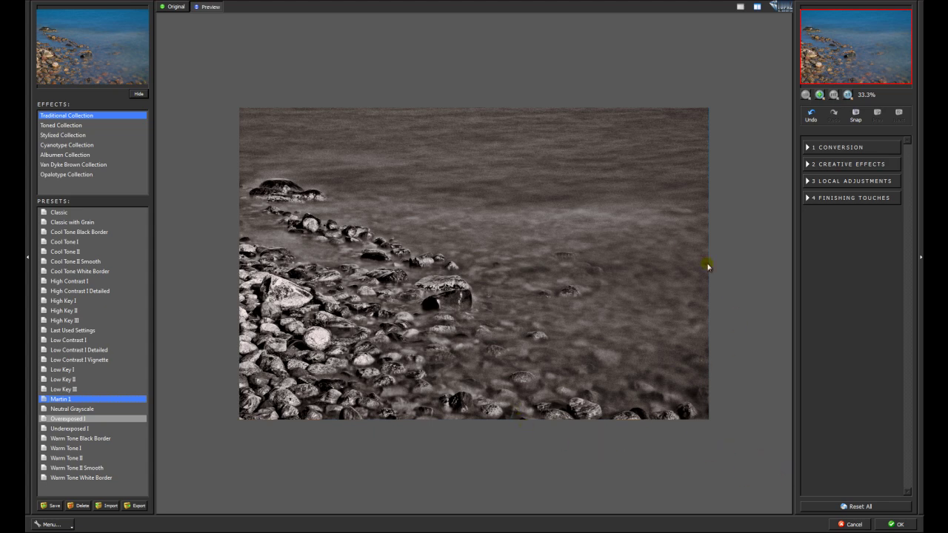
{"action": "left_click", "coordinate": [894, 524]}
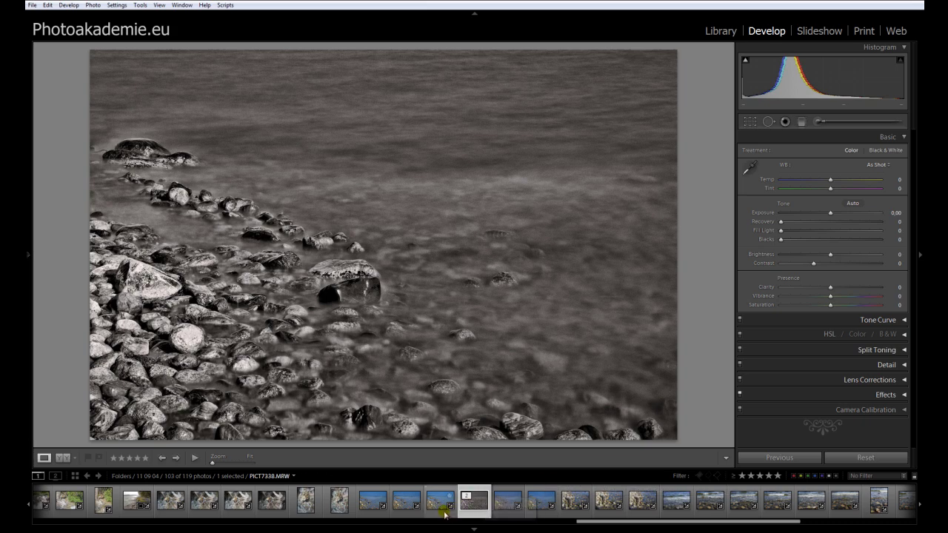
Return to the original PICT7339.MRW and send a second copy with Lightroom adjustments to Topaz ProPhoto
{"action": "left_click", "coordinate": [508, 514]}
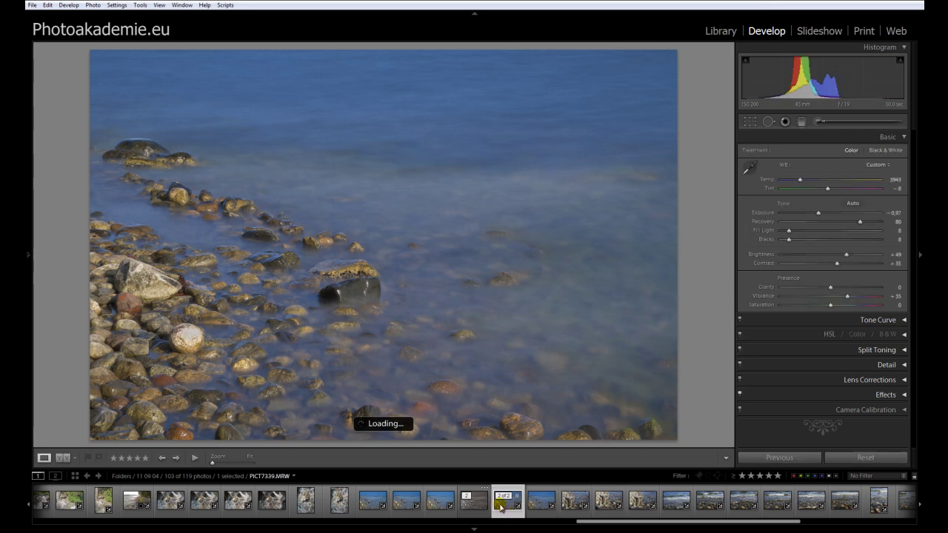
{"action": "right_click", "coordinate": [501, 507]}
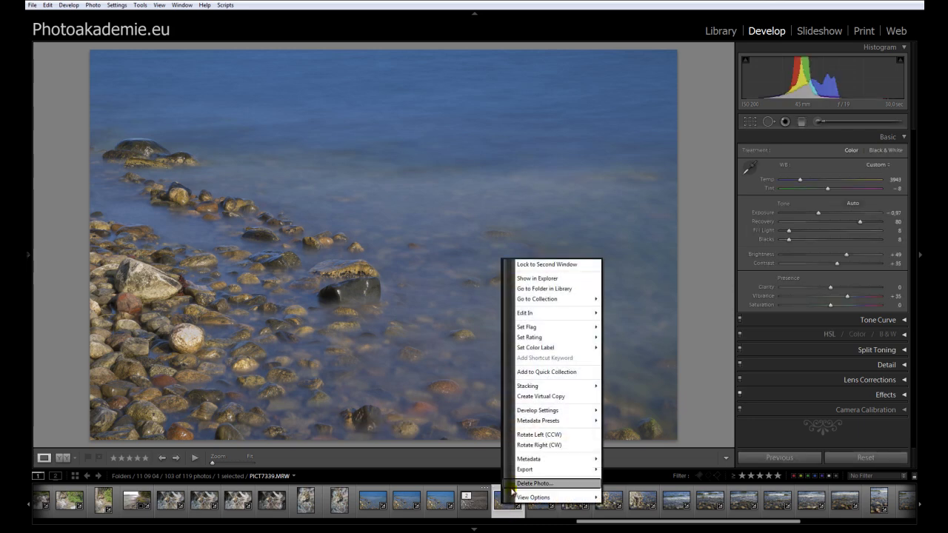
{"action": "mouse_move", "coordinate": [529, 314]}
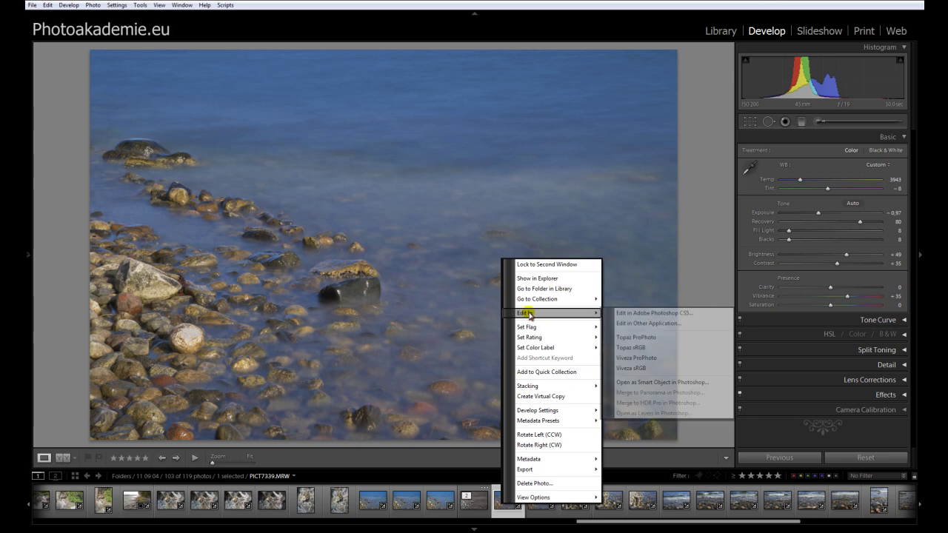
{"action": "left_click", "coordinate": [629, 337]}
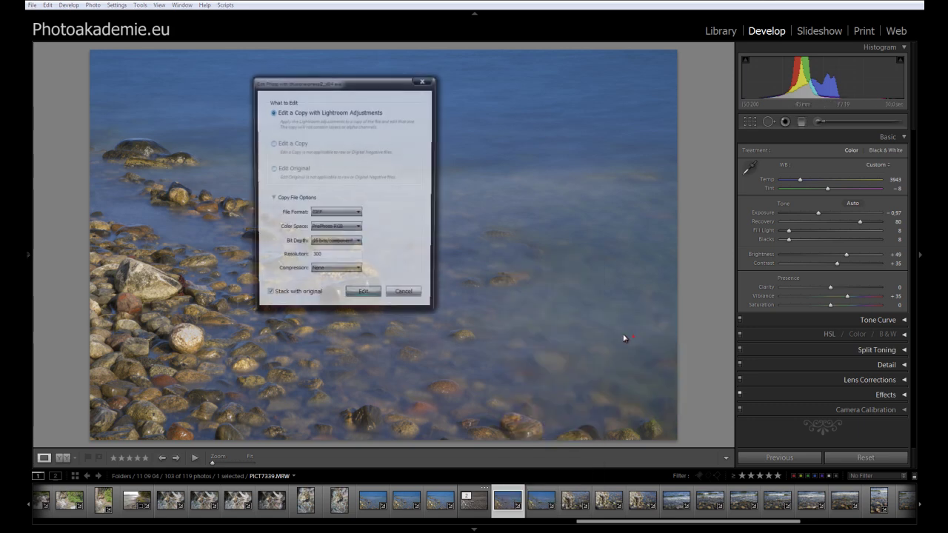
{"action": "left_click", "coordinate": [364, 297]}
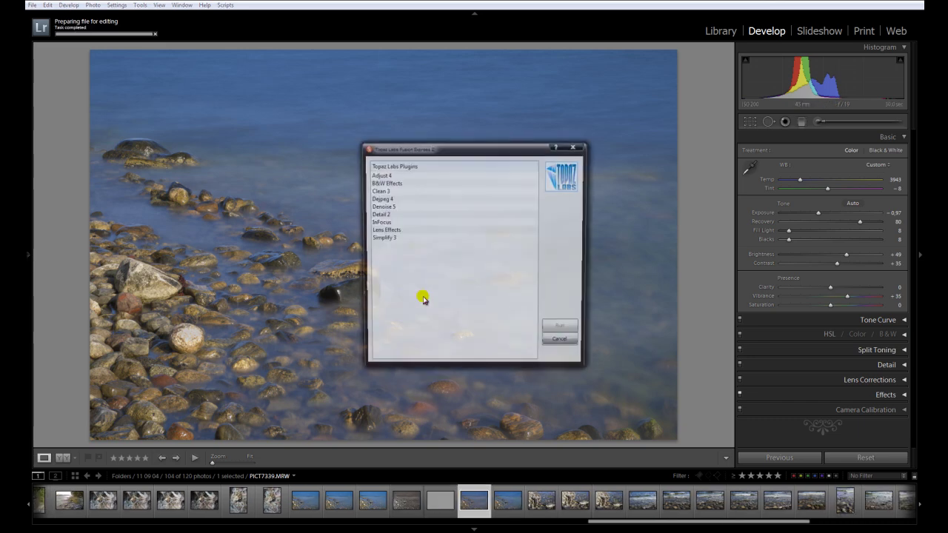
Open the second copy in the B&W Effects plugin and choose the Mertin 1 preset
{"action": "left_click", "coordinate": [403, 184]}
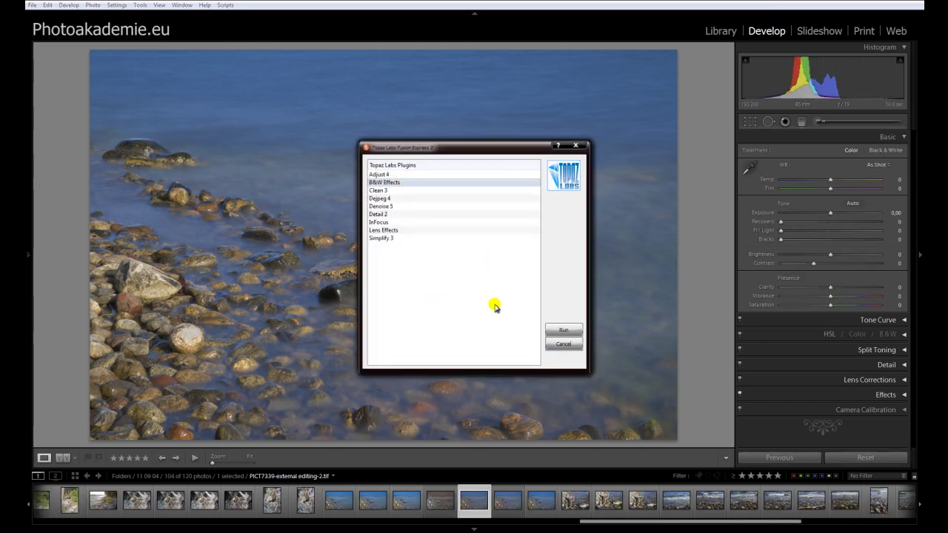
{"action": "left_click", "coordinate": [563, 330]}
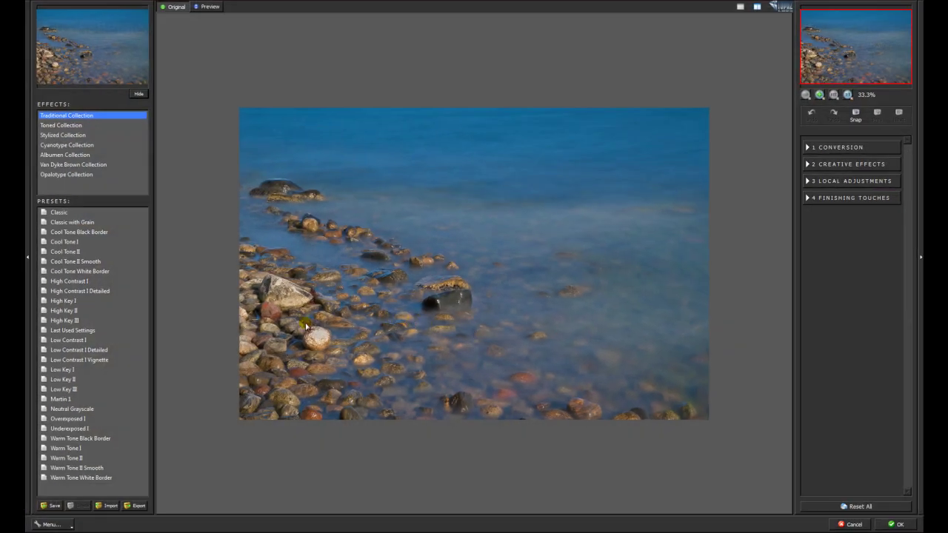
{"action": "left_click", "coordinate": [62, 400]}
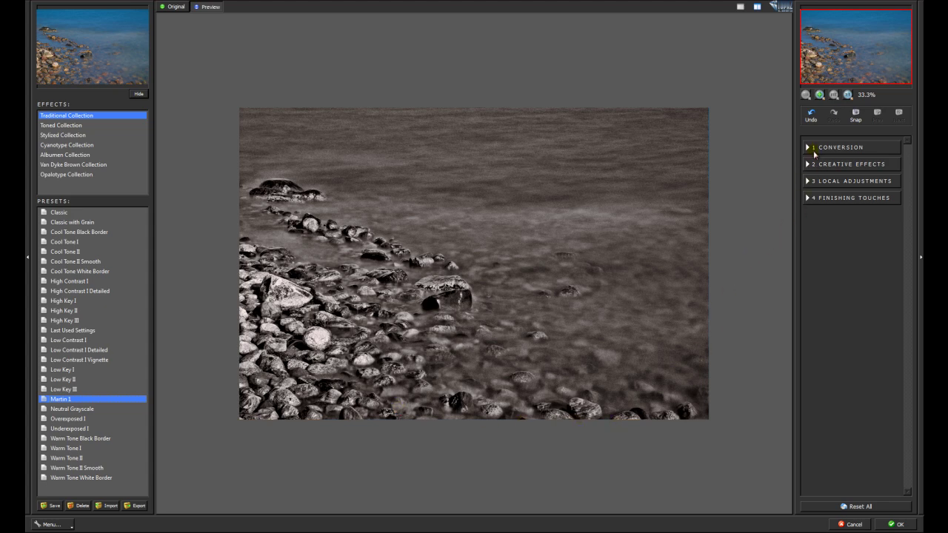
In the Adaptive Exposure conversion settings, reduce Detail to 0.51 and Detail Boost to 0.45
{"action": "left_click", "coordinate": [807, 148]}
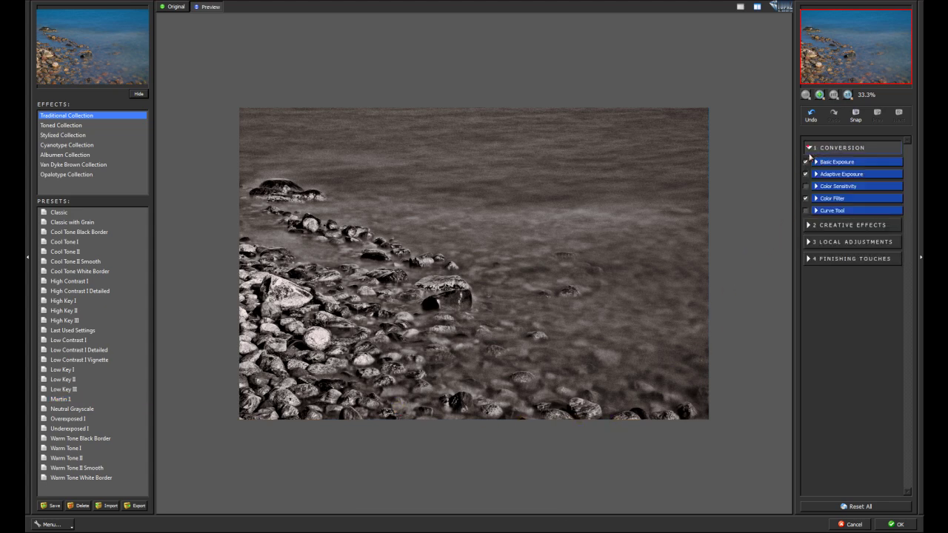
{"action": "left_click", "coordinate": [815, 176]}
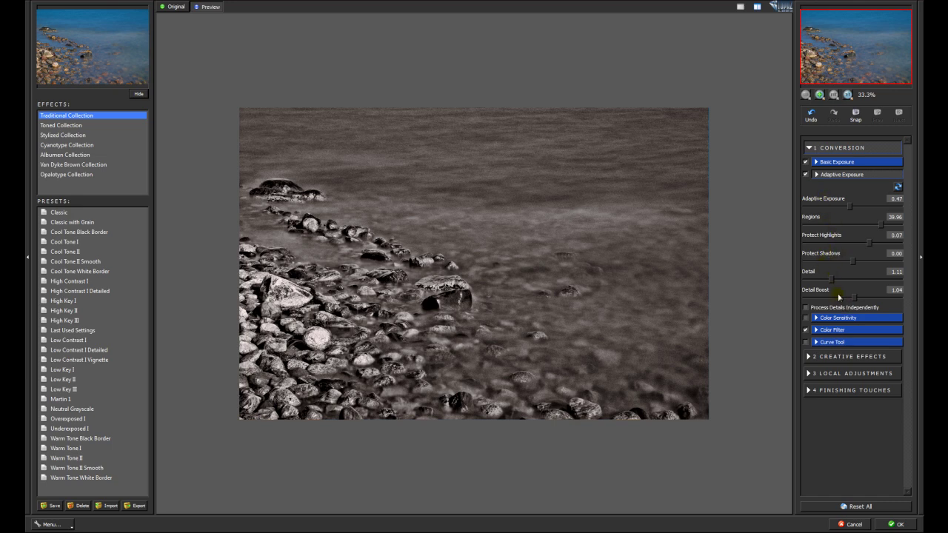
{"action": "left_click_drag", "start_coordinate": [820, 280], "coordinate": [829, 299]}
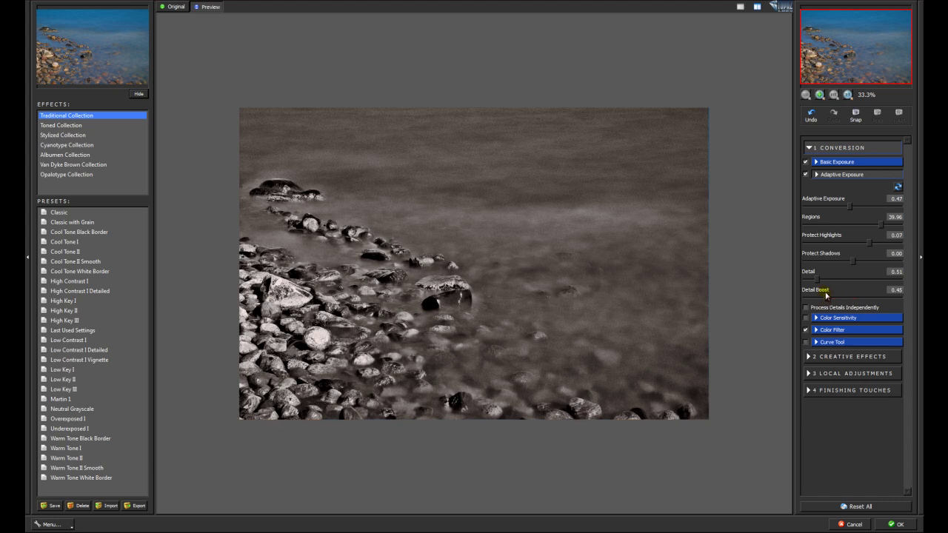
Reduce the Grain Contrast of the Kodak TriX 400 film grain in the finishing touches
{"action": "left_click", "coordinate": [820, 393]}
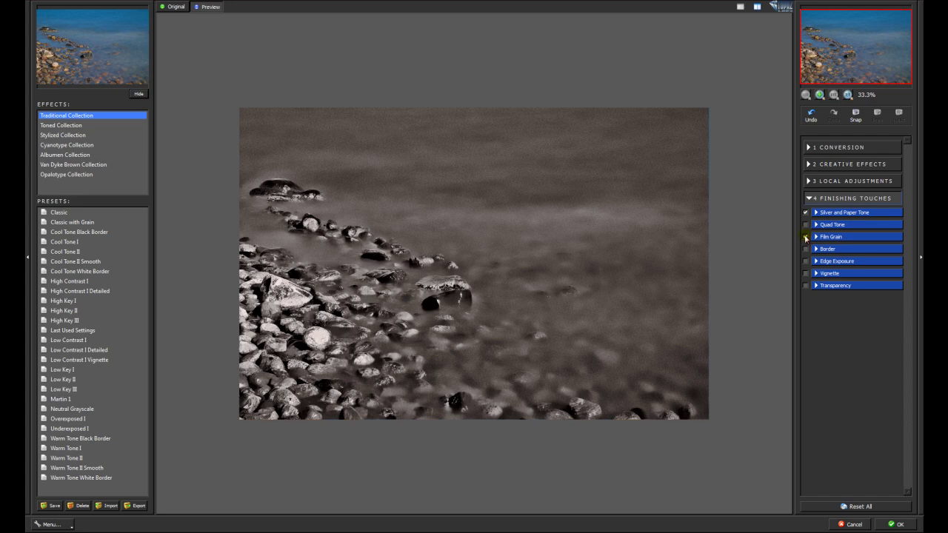
{"action": "left_click", "coordinate": [815, 237]}
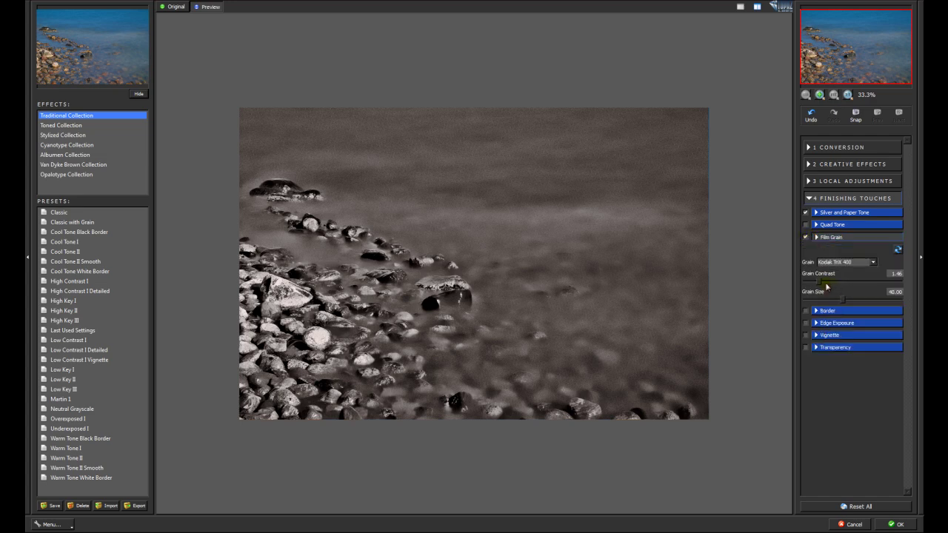
{"action": "left_click_drag", "start_coordinate": [818, 284], "coordinate": [808, 284]}
In the Adaptive Exposure settings, set Protect Highlights to 0.00 and Protect Shadows to 0.01
{"action": "left_click", "coordinate": [812, 148]}
{"action": "left_click", "coordinate": [815, 174]}
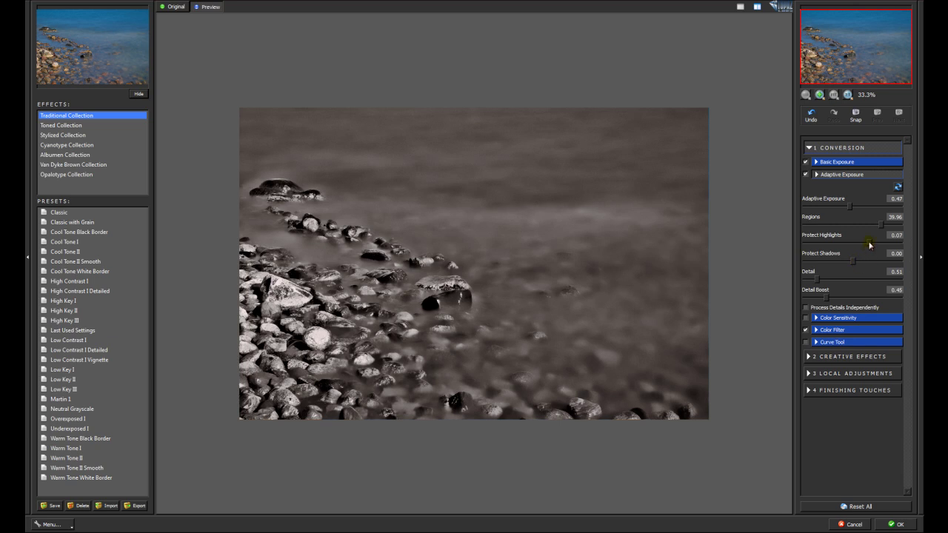
{"action": "left_click_drag", "start_coordinate": [869, 245], "coordinate": [851, 264]}
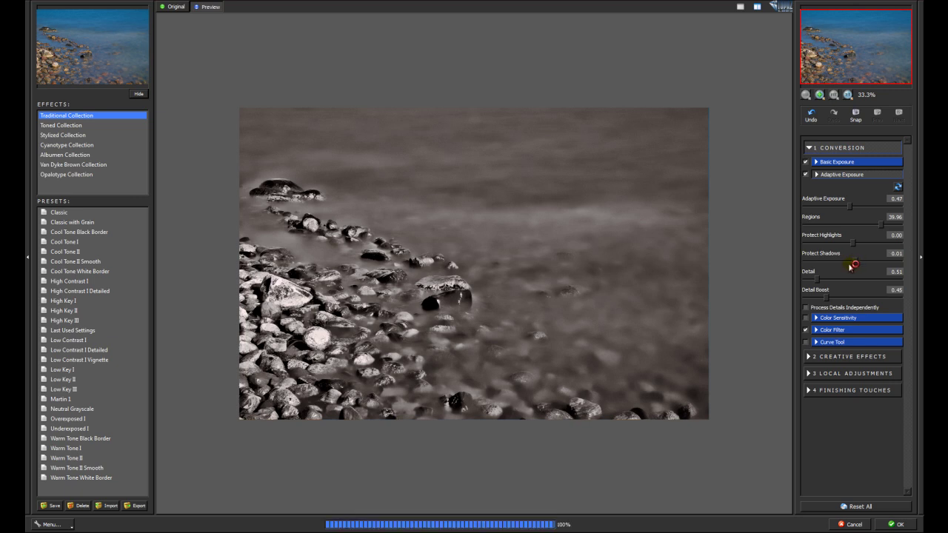
In Basic Exposure, set Contrast to -0.02, Brightness to -0.03, Boost Blacks to 0.12 and Boost Whites to 0.40
{"action": "left_click", "coordinate": [816, 163]}
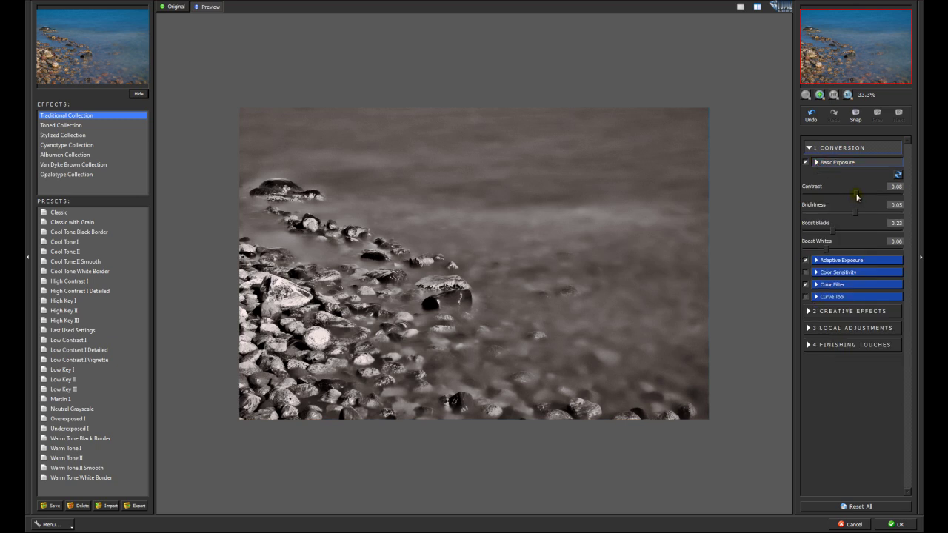
{"action": "mouse_move", "coordinate": [857, 195]}
{"action": "left_mouse_down"}
{"action": "mouse_move", "coordinate": [837, 197]}
{"action": "mouse_move", "coordinate": [850, 198]}
{"action": "left_mouse_up"}
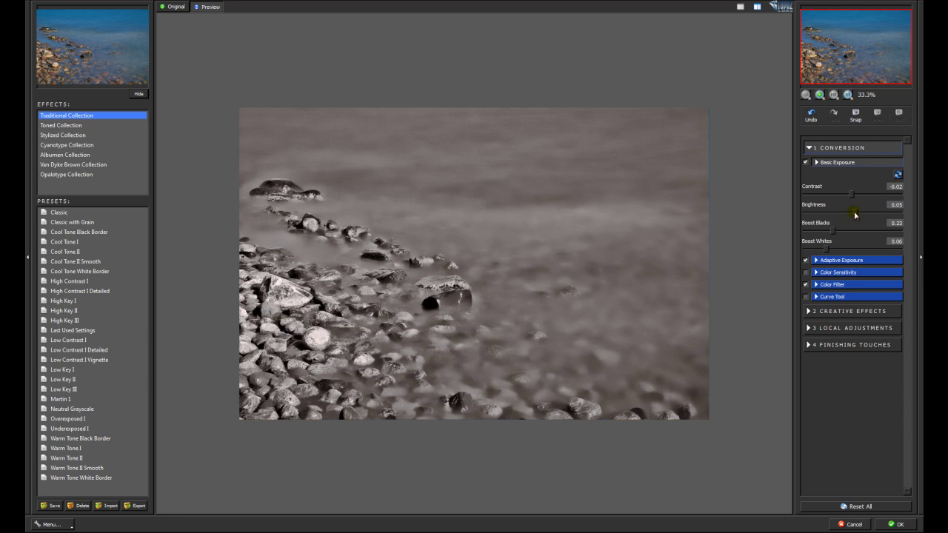
{"action": "left_click_drag", "start_coordinate": [855, 214], "coordinate": [851, 215]}
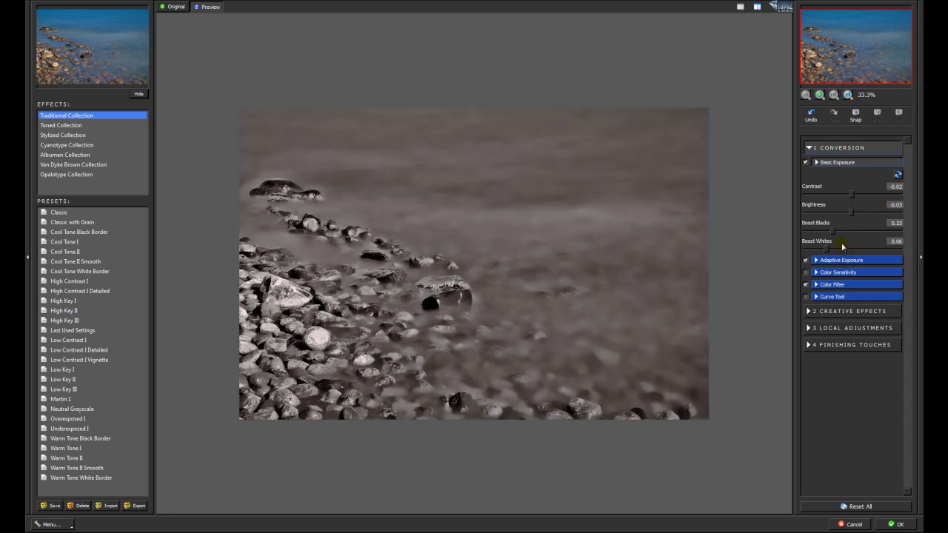
{"action": "left_click_drag", "start_coordinate": [832, 232], "coordinate": [828, 232]}
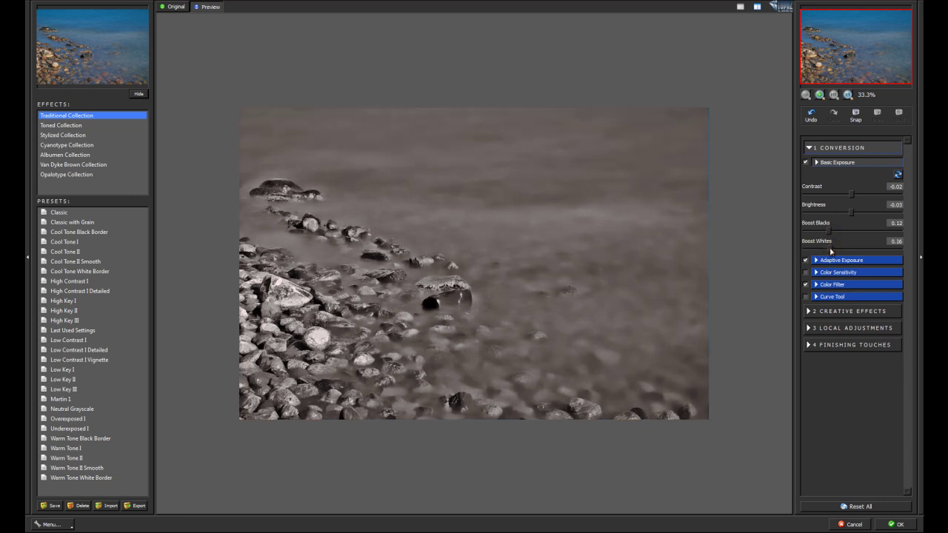
{"action": "left_click_drag", "start_coordinate": [830, 251], "coordinate": [835, 252]}
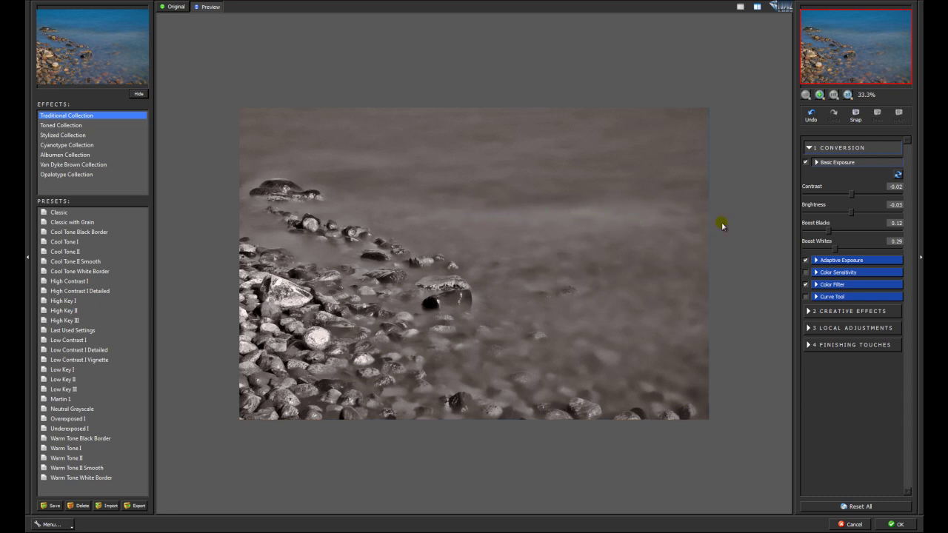
{"action": "left_click", "coordinate": [836, 252]}
Fine-tune Protect Highlights to -0.04 and Brightness to -0.07, and apply the black-and-white conversion to the copy
{"action": "left_click", "coordinate": [817, 260]}
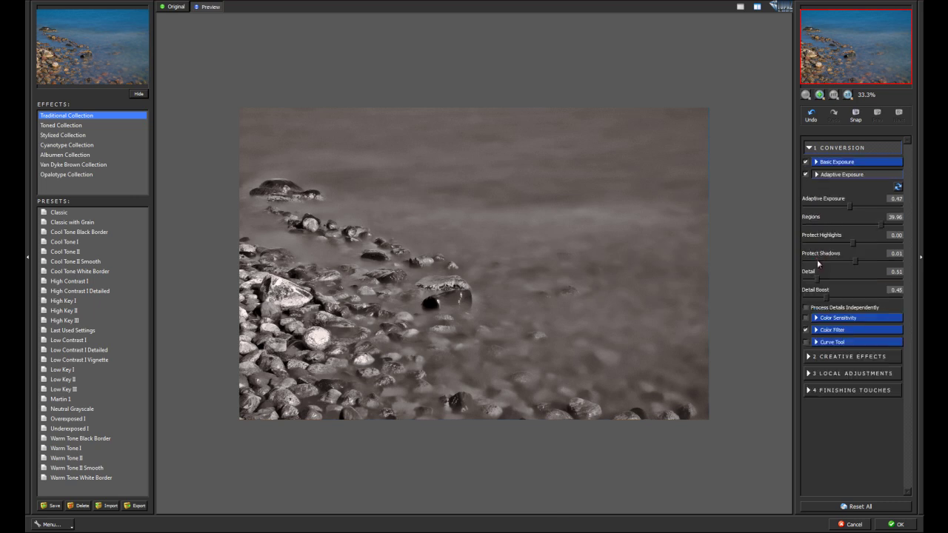
{"action": "left_click_drag", "start_coordinate": [852, 245], "coordinate": [837, 246]}
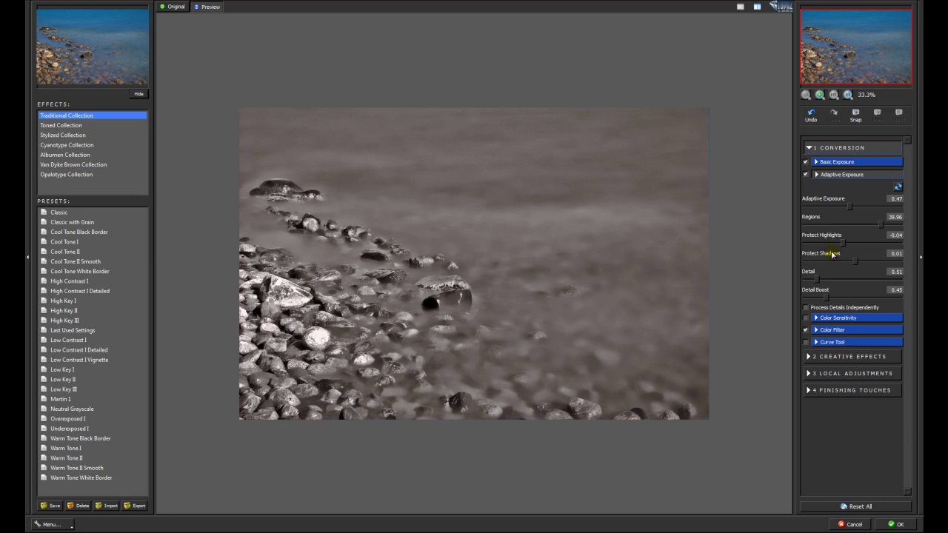
{"action": "left_click", "coordinate": [818, 163]}
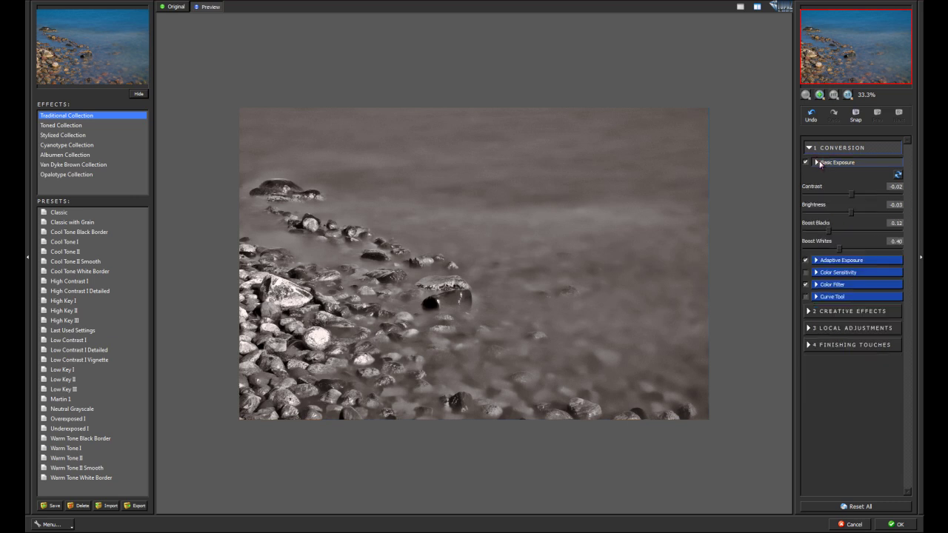
{"action": "left_click", "coordinate": [849, 215]}
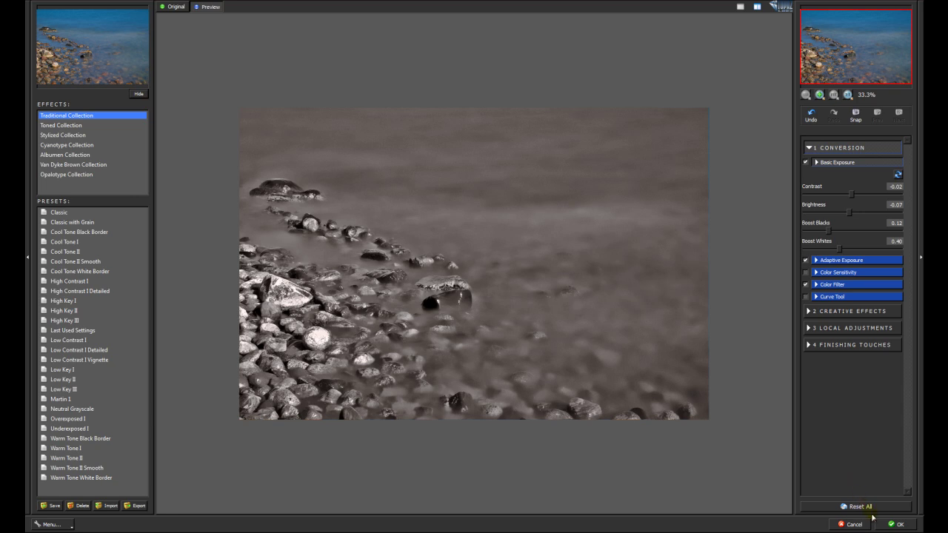
{"action": "left_click", "coordinate": [893, 525]}
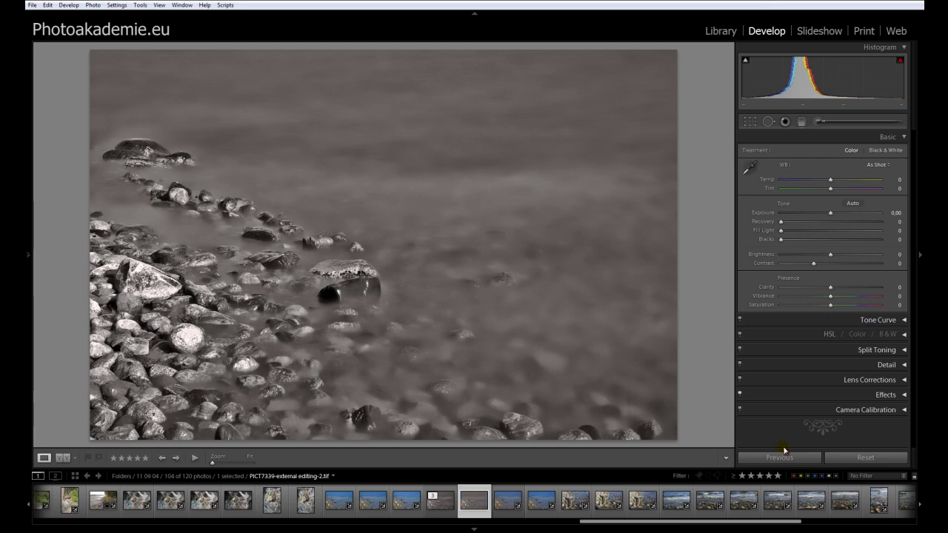
Display the first black-and-white version, PICT7339-external editing.tif, to compare it with the second one
{"action": "left_click", "coordinate": [440, 511]}
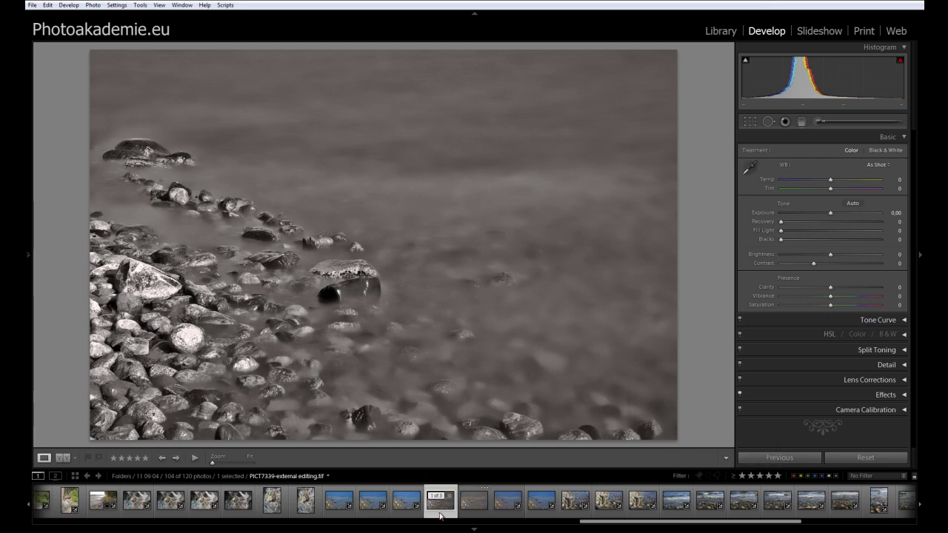
Select both black-and-white versions of PICT7339 and open them together as layers in Perfect Layers
{"action": "left_click", "coordinate": [470, 513]}
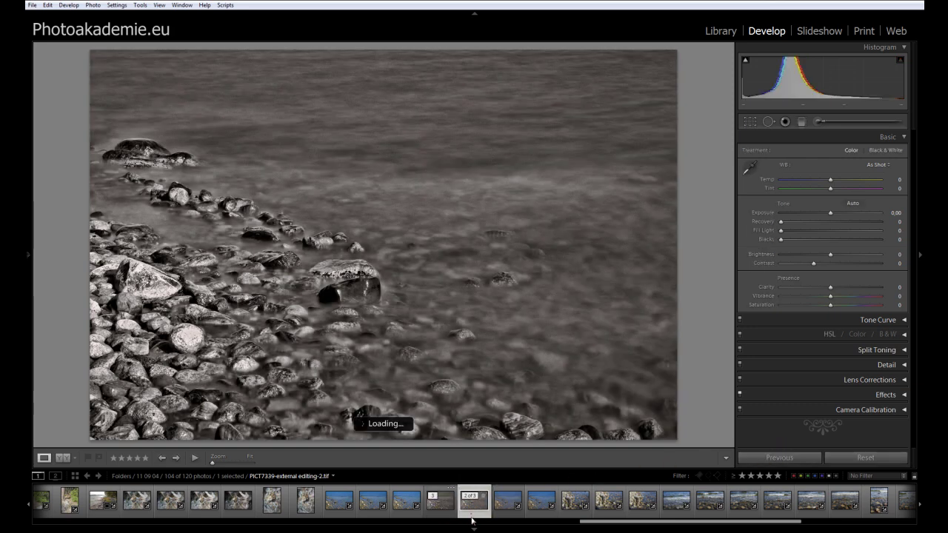
{"action": "left_click", "coordinate": [441, 511]}
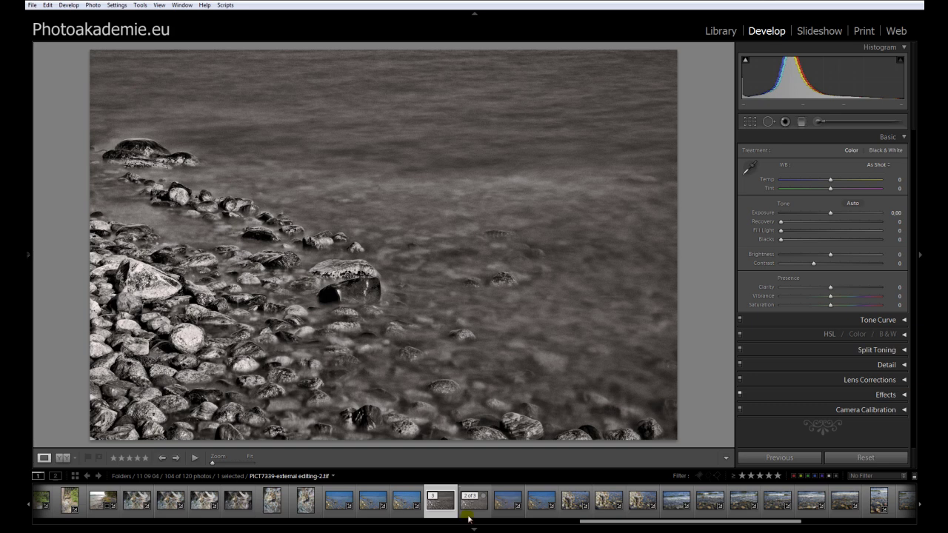
{"action": "left_click", "coordinate": [471, 516], "text": "ctrl"}
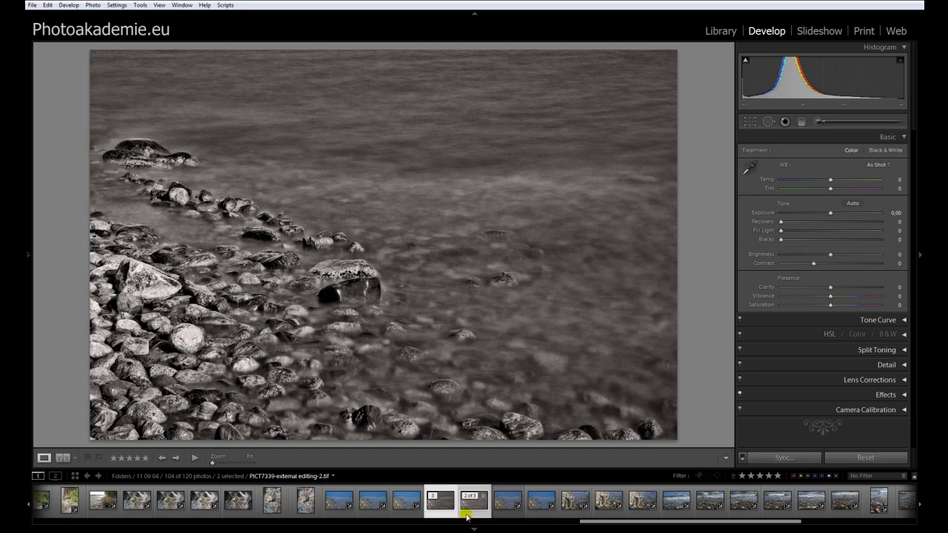
{"action": "left_click", "coordinate": [32, 5]}
{"action": "mouse_move", "coordinate": [68, 164]}
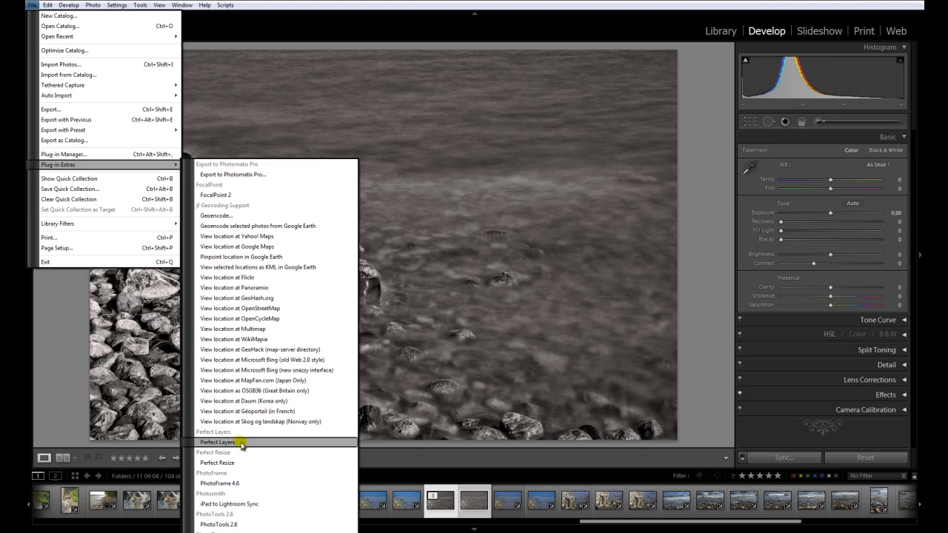
{"action": "left_click", "coordinate": [240, 442]}
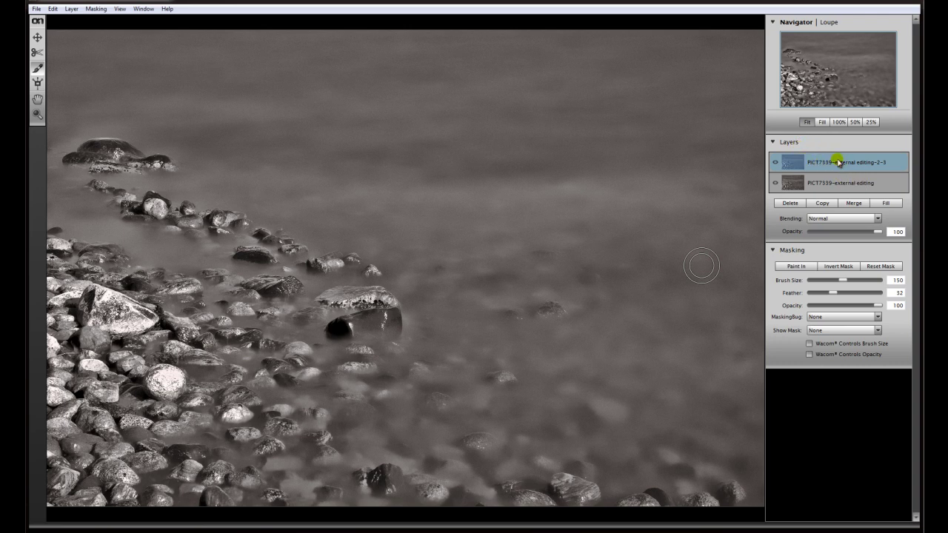
Move the PICT7339-external editing-2-3 layer below PICT7339-external editing and invert the upper layer's mask
{"action": "left_click_drag", "start_coordinate": [835, 163], "coordinate": [827, 187]}
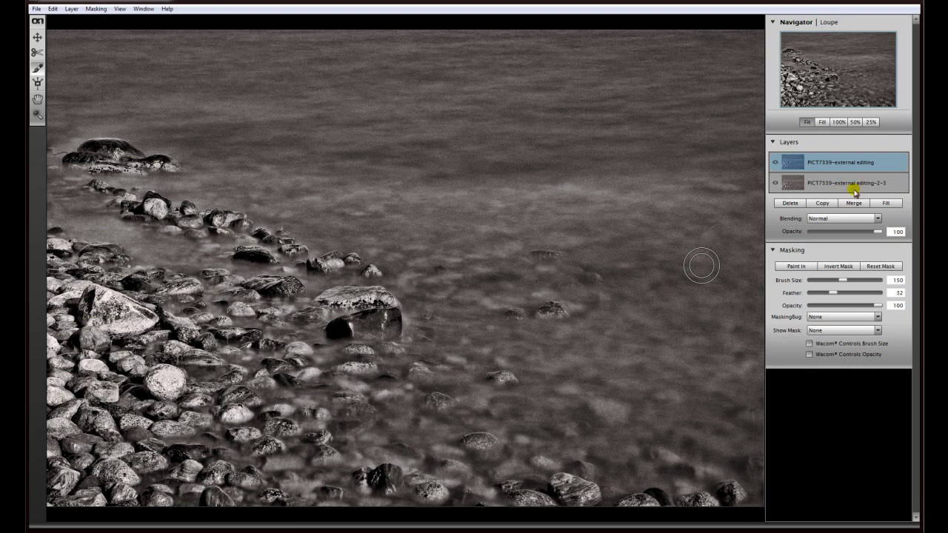
{"action": "left_click", "coordinate": [834, 269]}
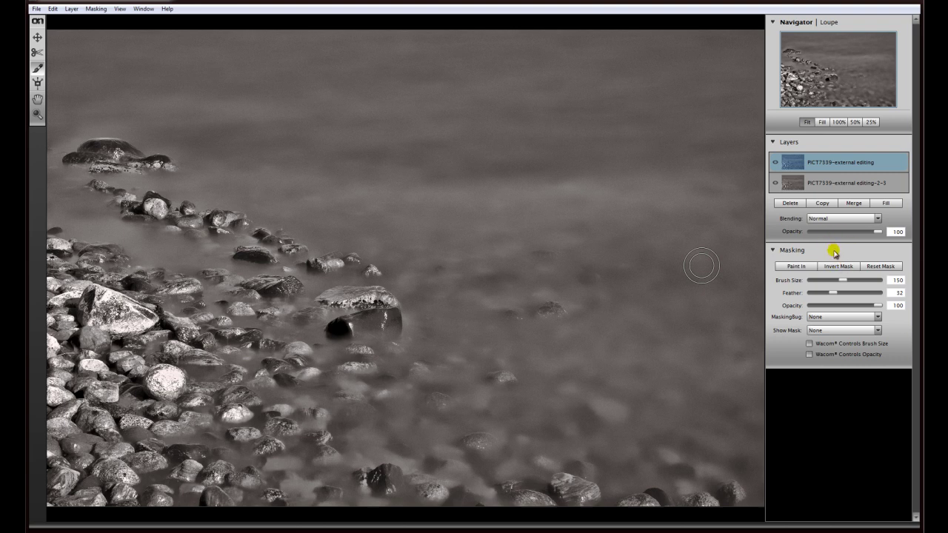
{"action": "left_click", "coordinate": [794, 268]}
Paint the upper layer into the mask over the foreground stones with the brush in Paint In mode at size 400
{"action": "mouse_move", "coordinate": [99, 318]}
{"action": "left_mouse_down"}
{"action": "mouse_move", "coordinate": [106, 297]}
{"action": "mouse_move", "coordinate": [91, 294]}
{"action": "mouse_move", "coordinate": [132, 326]}
{"action": "mouse_move", "coordinate": [144, 317]}
{"action": "mouse_move", "coordinate": [83, 287]}
{"action": "mouse_move", "coordinate": [96, 308]}
{"action": "mouse_move", "coordinate": [127, 309]}
{"action": "mouse_move", "coordinate": [99, 270]}
{"action": "mouse_move", "coordinate": [59, 251]}
{"action": "mouse_move", "coordinate": [105, 257]}
{"action": "mouse_move", "coordinate": [139, 290]}
{"action": "mouse_move", "coordinate": [62, 255]}
{"action": "mouse_move", "coordinate": [76, 368]}
{"action": "mouse_move", "coordinate": [63, 331]}
{"action": "left_mouse_up"}
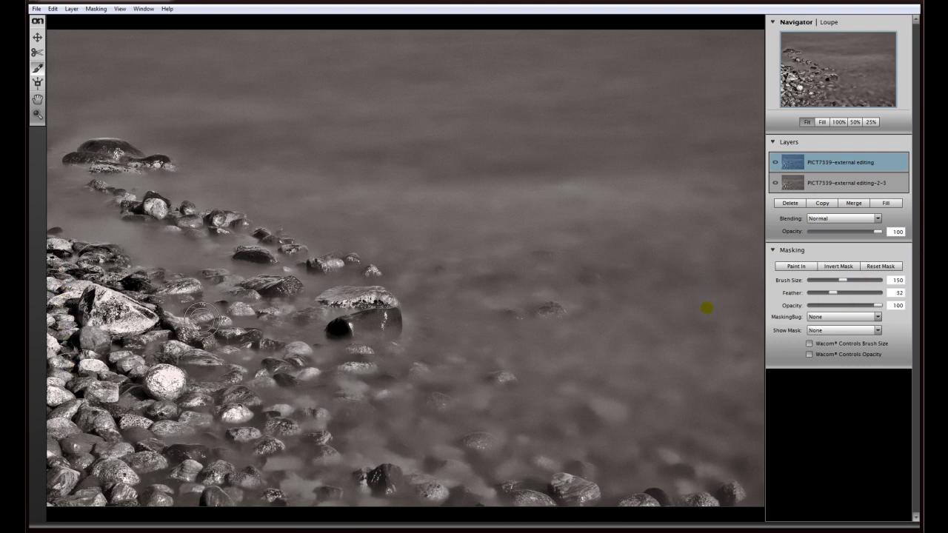
{"action": "left_click", "coordinate": [851, 281]}
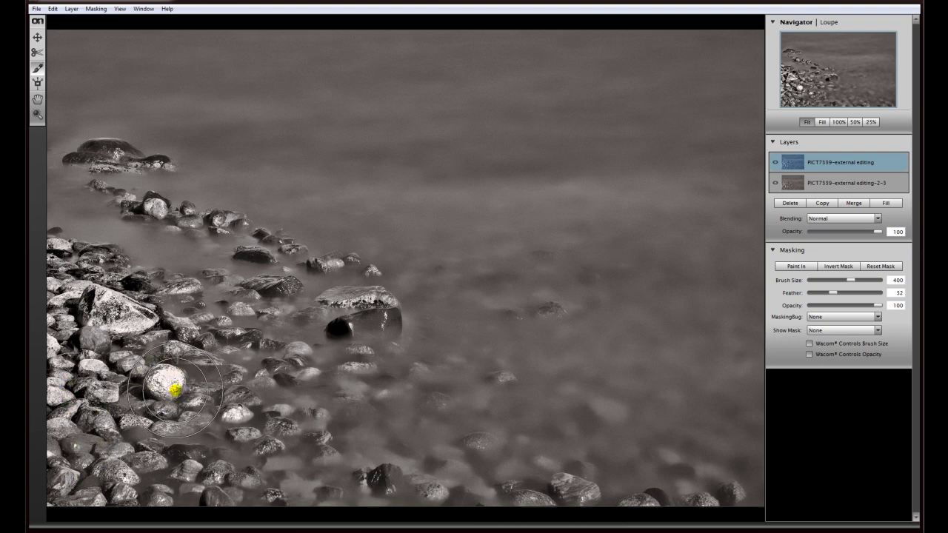
{"action": "left_click", "coordinate": [176, 385]}
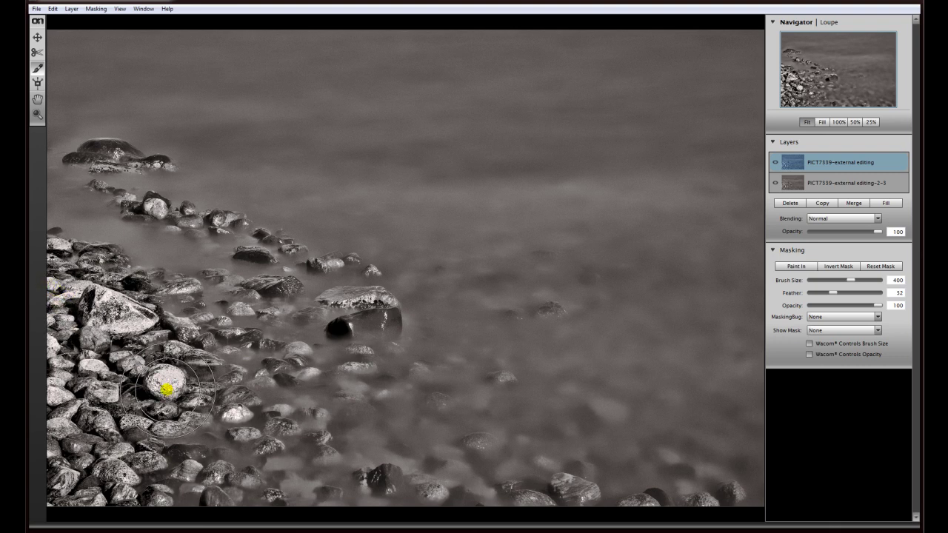
Switch the masking brush to Erase with size 80 and opacity 50, and brush along the row of stones in the water
{"action": "key", "text": "x"}
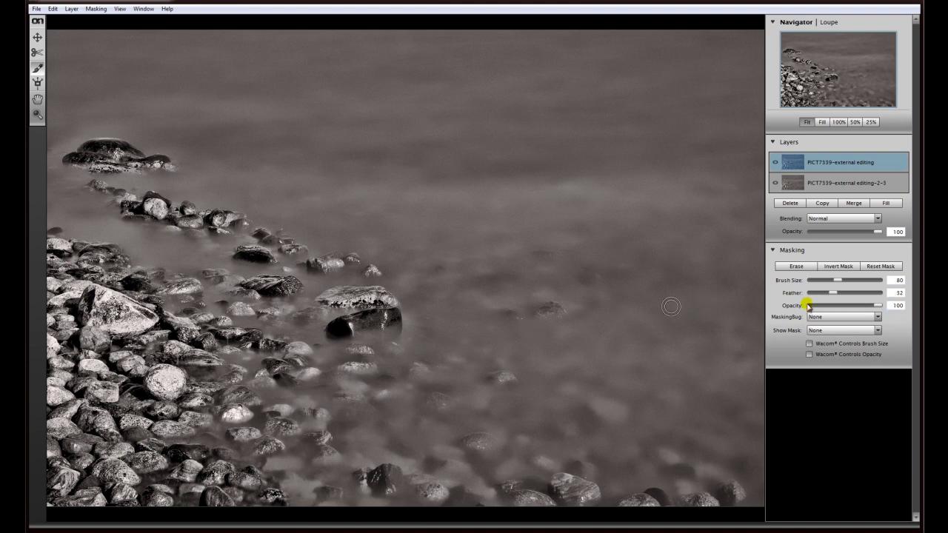
{"action": "left_click", "coordinate": [864, 305]}
{"action": "left_click", "coordinate": [118, 189]}
{"action": "mouse_move", "coordinate": [118, 189]}
{"action": "left_mouse_down"}
{"action": "mouse_move", "coordinate": [88, 179]}
{"action": "mouse_move", "coordinate": [115, 195]}
{"action": "mouse_move", "coordinate": [124, 187]}
{"action": "mouse_move", "coordinate": [110, 179]}
{"action": "mouse_move", "coordinate": [143, 191]}
{"action": "mouse_move", "coordinate": [127, 200]}
{"action": "mouse_move", "coordinate": [111, 194]}
{"action": "mouse_move", "coordinate": [133, 207]}
{"action": "mouse_move", "coordinate": [215, 219]}
{"action": "mouse_move", "coordinate": [236, 238]}
{"action": "mouse_move", "coordinate": [183, 229]}
{"action": "mouse_move", "coordinate": [212, 228]}
{"action": "mouse_move", "coordinate": [249, 256]}
{"action": "mouse_move", "coordinate": [298, 250]}
{"action": "mouse_move", "coordinate": [261, 234]}
{"action": "mouse_move", "coordinate": [291, 249]}
{"action": "mouse_move", "coordinate": [281, 364]}
{"action": "mouse_move", "coordinate": [306, 315]}
{"action": "left_mouse_up"}
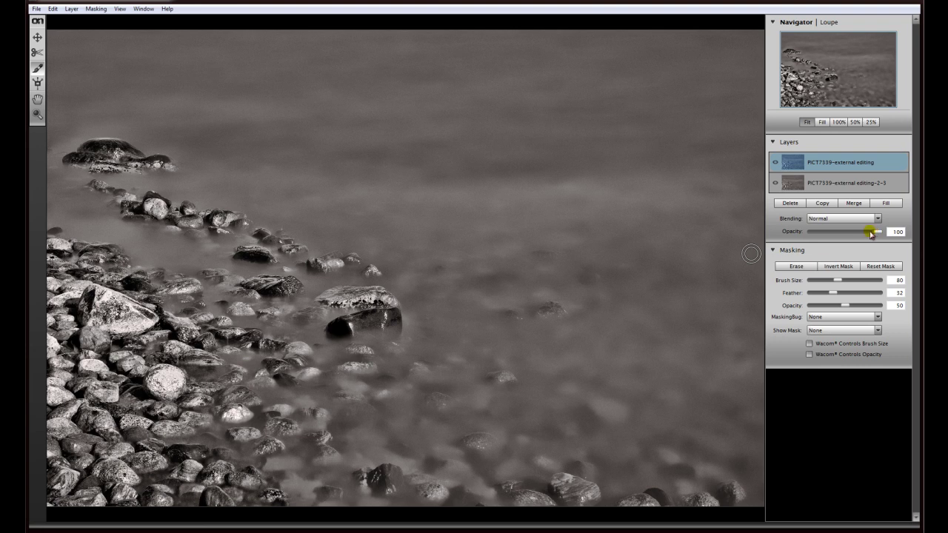
Set the upper layer's opacity to 75 and save the layered image
{"action": "mouse_move", "coordinate": [863, 234]}
{"action": "left_mouse_down"}
{"action": "mouse_move", "coordinate": [829, 231]}
{"action": "mouse_move", "coordinate": [848, 233]}
{"action": "left_mouse_up"}
{"action": "left_click", "coordinate": [561, 483]}
{"action": "left_click", "coordinate": [36, 9]}
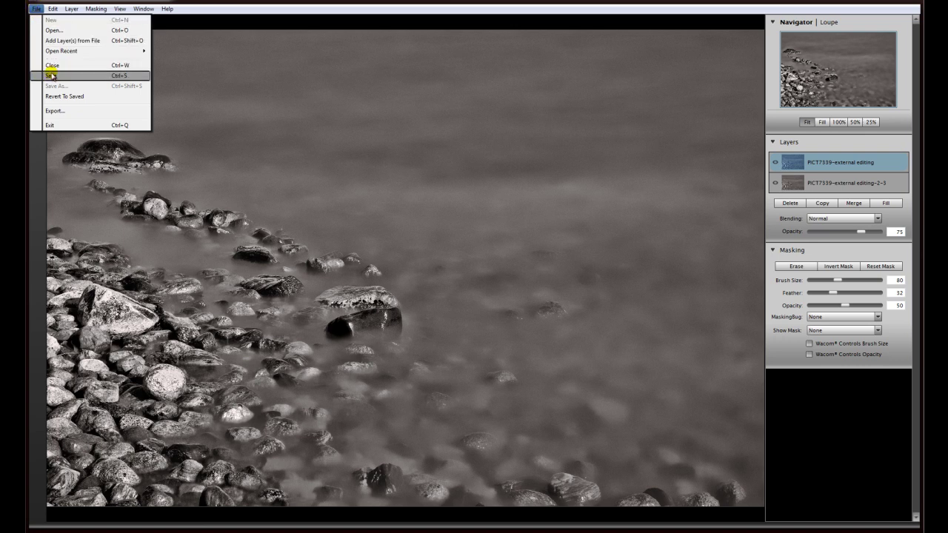
{"action": "left_click", "coordinate": [53, 75]}
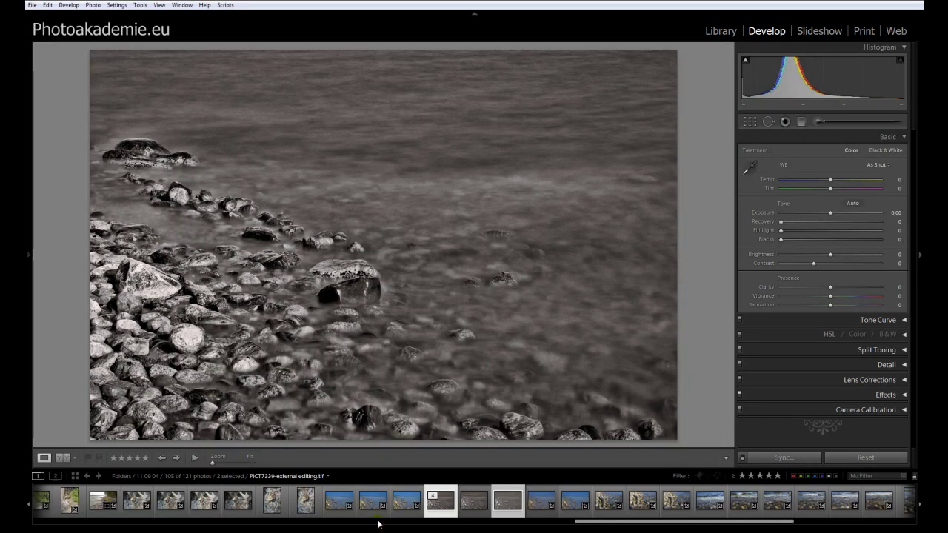
In Lightroom, give PICT7339-external editing.PSD a post-crop vignette with Amount -22 and Feather 81
{"action": "left_click", "coordinate": [472, 516]}
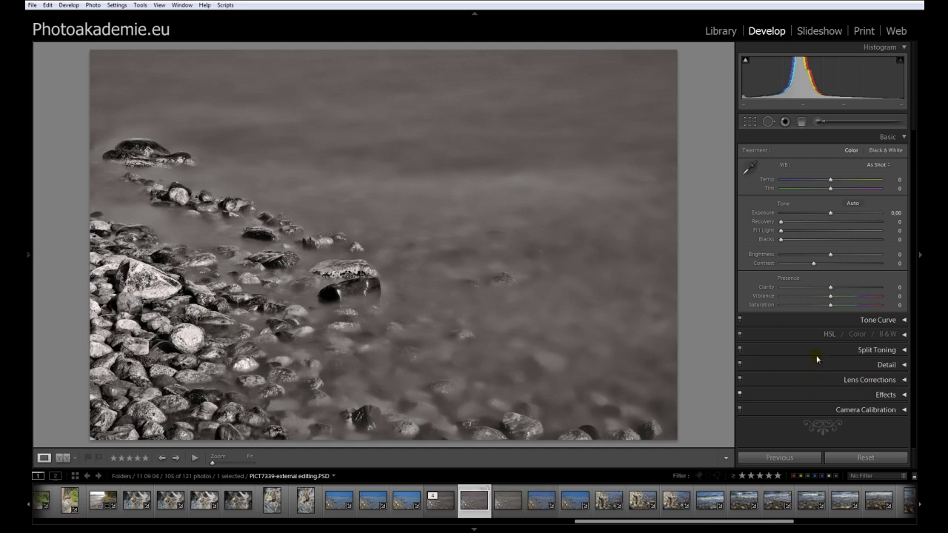
{"action": "left_click", "coordinate": [885, 395]}
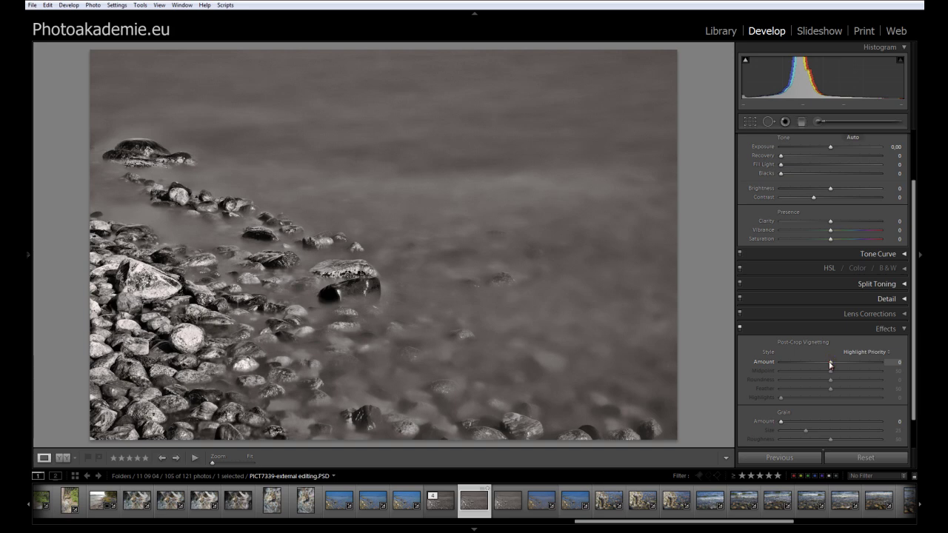
{"action": "left_click_drag", "start_coordinate": [830, 365], "coordinate": [821, 363]}
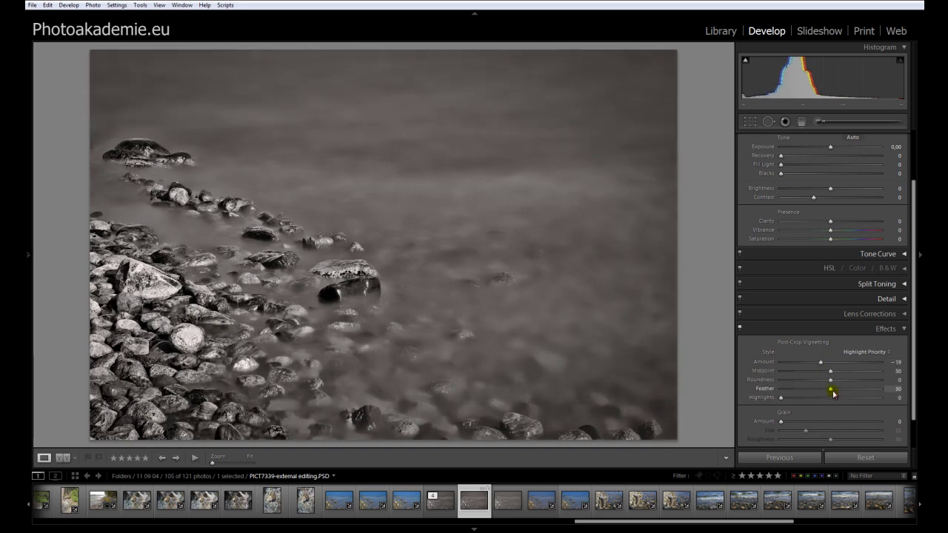
{"action": "left_click_drag", "start_coordinate": [849, 393], "coordinate": [860, 391]}
{"action": "left_click_drag", "start_coordinate": [822, 363], "coordinate": [818, 363]}
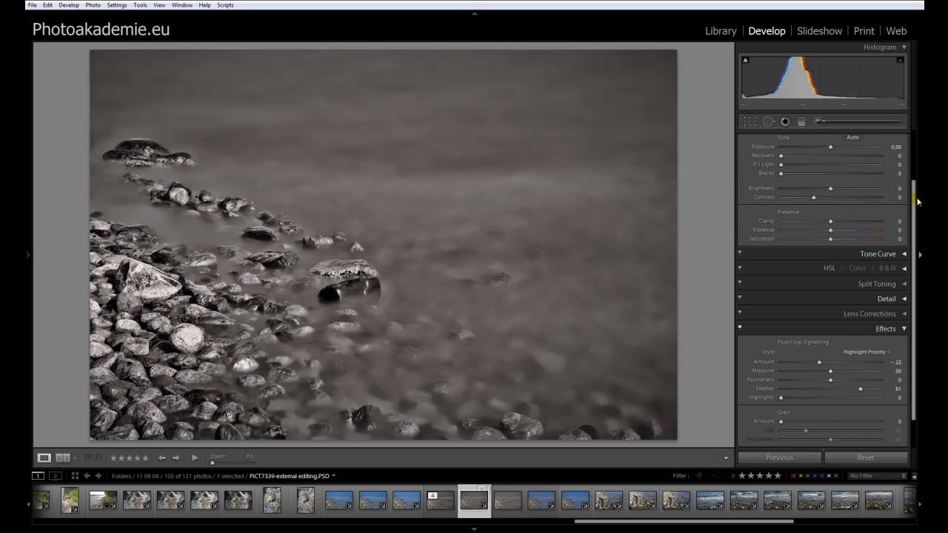
Set the PSD's Contrast to +19 and Clarity to +29
{"action": "left_click_drag", "start_coordinate": [918, 202], "coordinate": [917, 148]}
{"action": "left_click_drag", "start_coordinate": [830, 286], "coordinate": [830, 288]}
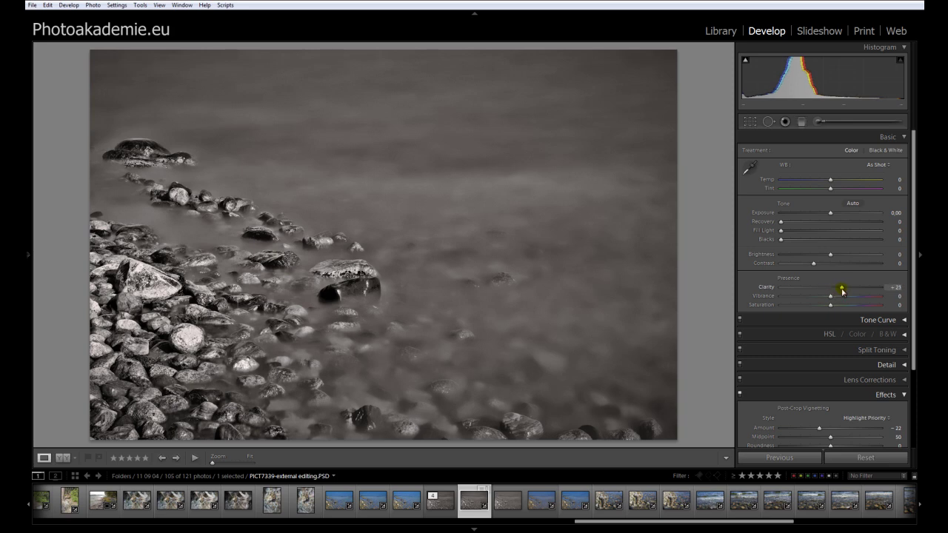
{"action": "left_click_drag", "start_coordinate": [817, 266], "coordinate": [826, 268]}
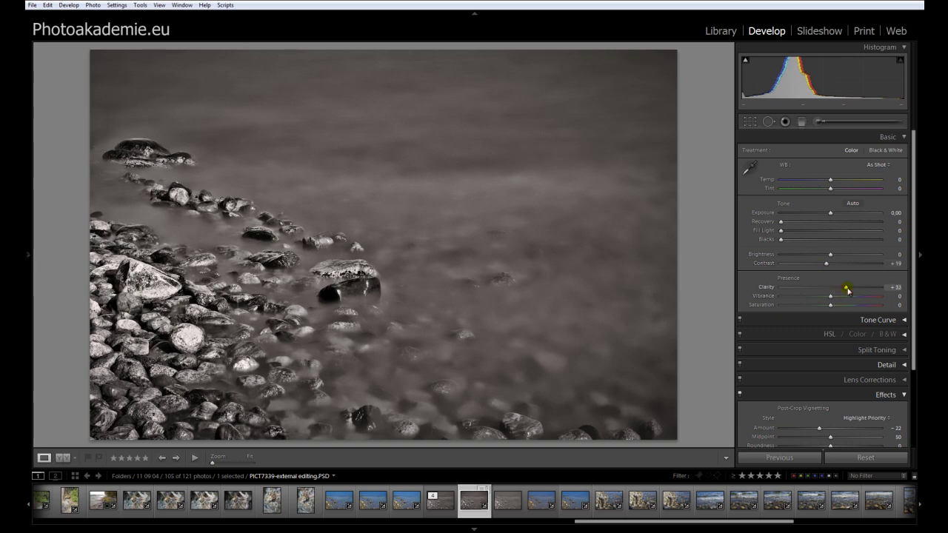
{"action": "mouse_move", "coordinate": [848, 290]}
{"action": "left_mouse_down"}
{"action": "mouse_move", "coordinate": [857, 290]}
{"action": "mouse_move", "coordinate": [811, 290]}
{"action": "mouse_move", "coordinate": [840, 293]}
{"action": "left_mouse_up"}
{"action": "mouse_move", "coordinate": [840, 291]}
{"action": "left_mouse_down"}
{"action": "mouse_move", "coordinate": [874, 291]}
{"action": "mouse_move", "coordinate": [796, 290]}
{"action": "mouse_move", "coordinate": [877, 293]}
{"action": "mouse_move", "coordinate": [844, 292]}
{"action": "left_mouse_up"}
{"action": "left_click_drag", "start_coordinate": [844, 290], "coordinate": [844, 291]}
{"action": "left_click", "coordinate": [890, 396]}
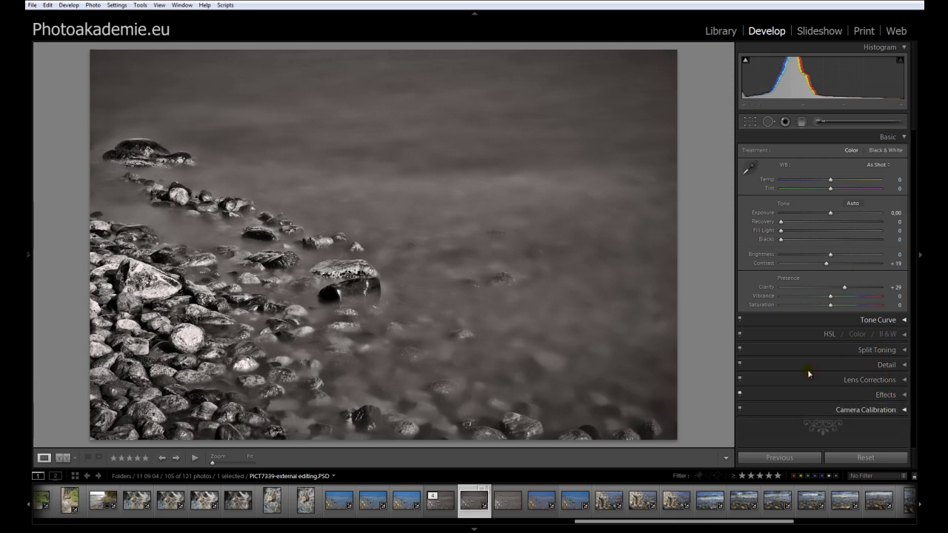
Return to the layered image in Perfect Layers and look through the upper layer's blending modes, such as Darken and Soft Light
{"action": "left_click", "coordinate": [717, 33]}
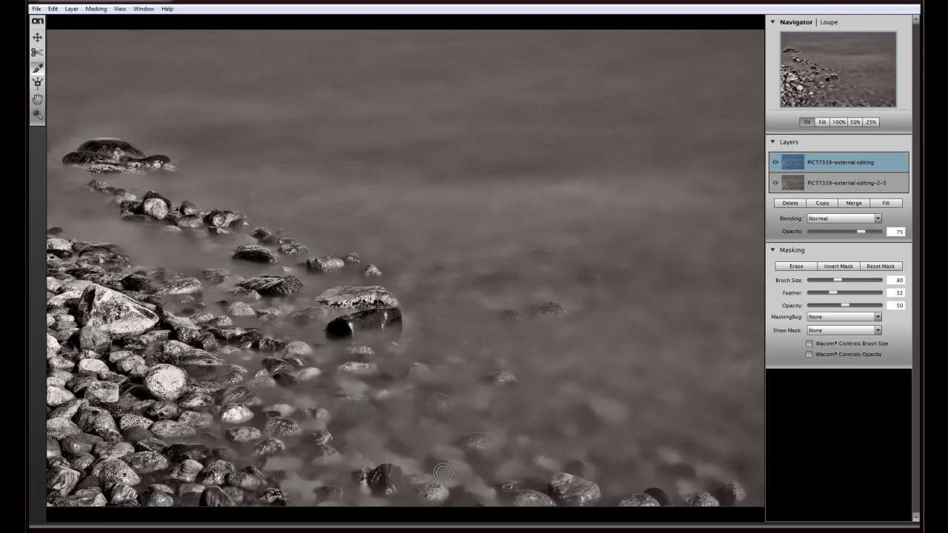
{"action": "left_click", "coordinate": [878, 220]}
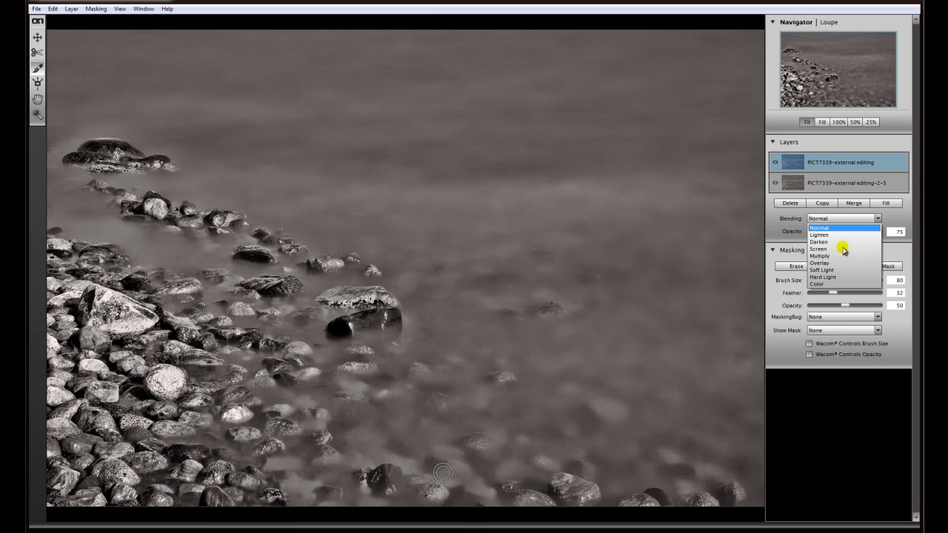
{"action": "key", "text": "Down"}
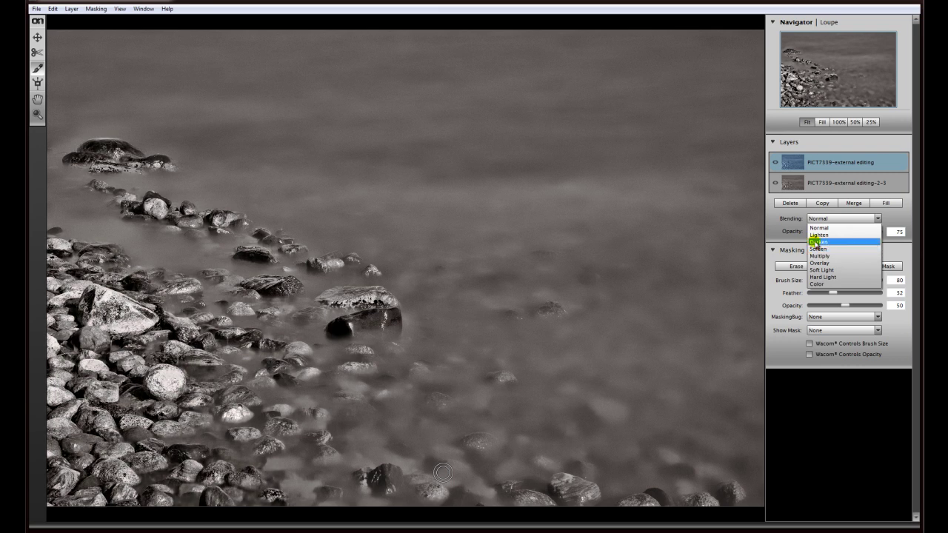
{"action": "key", "text": "Down"}
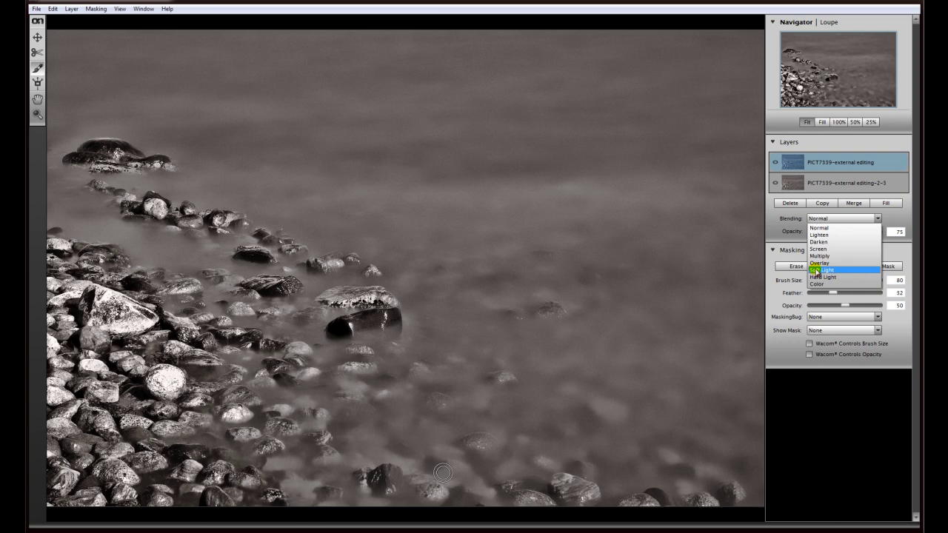
{"action": "left_click", "coordinate": [815, 271]}
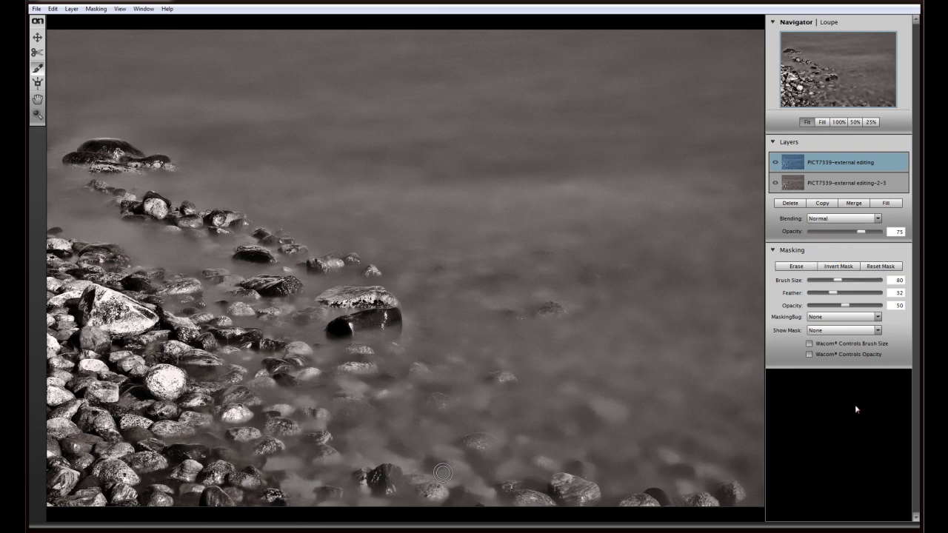